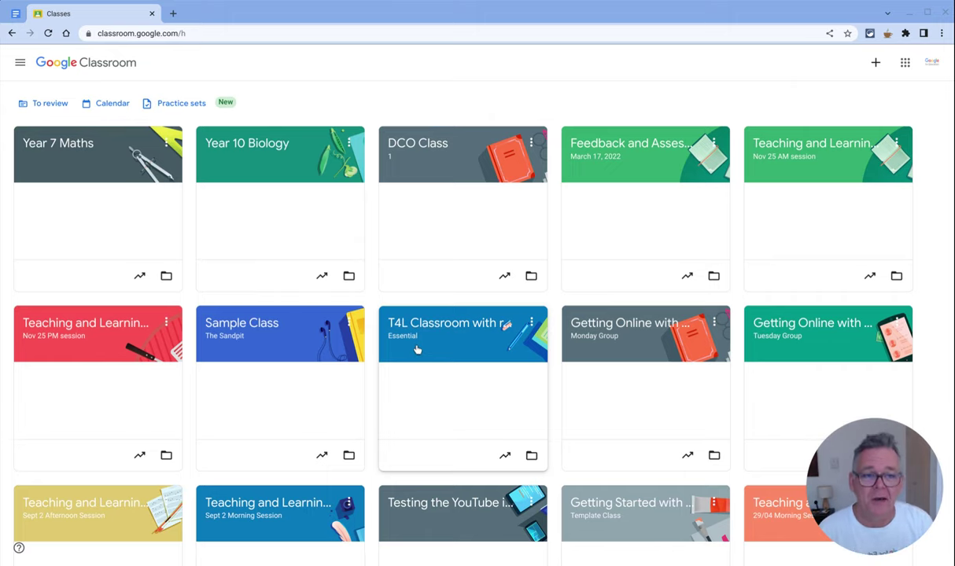
Step: View the form for joining a class with a class code and leave it without joining
left_click(874, 63)
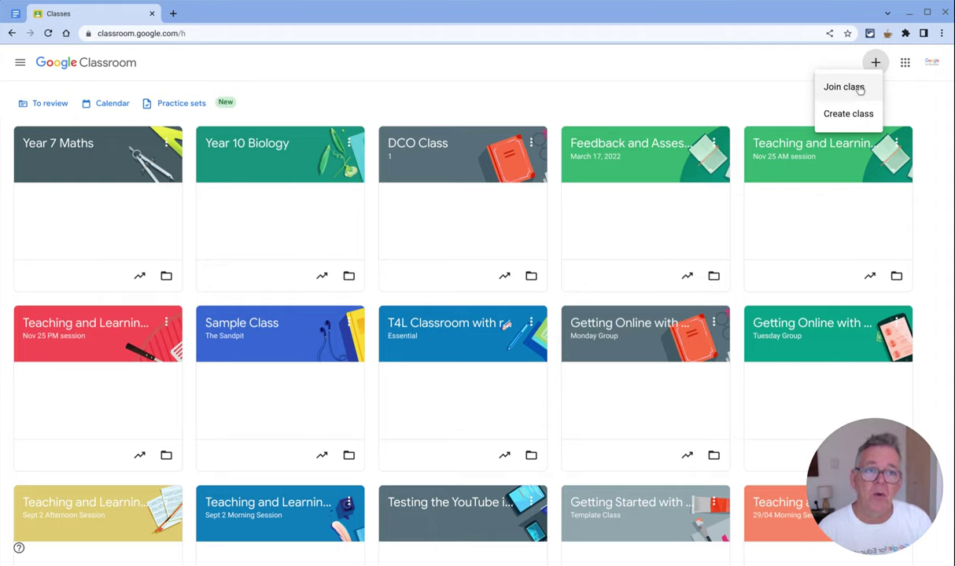
left_click(843, 87)
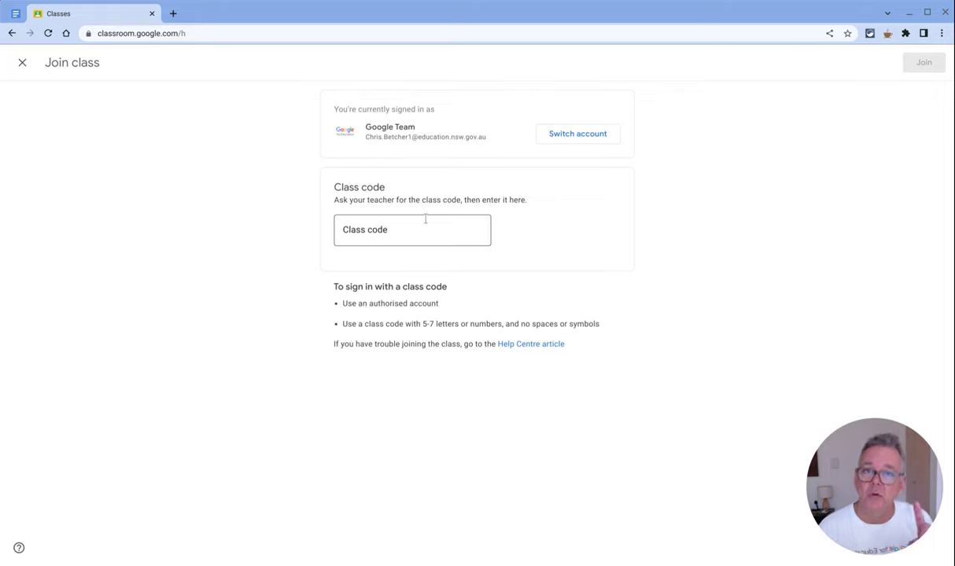
left_click(22, 63)
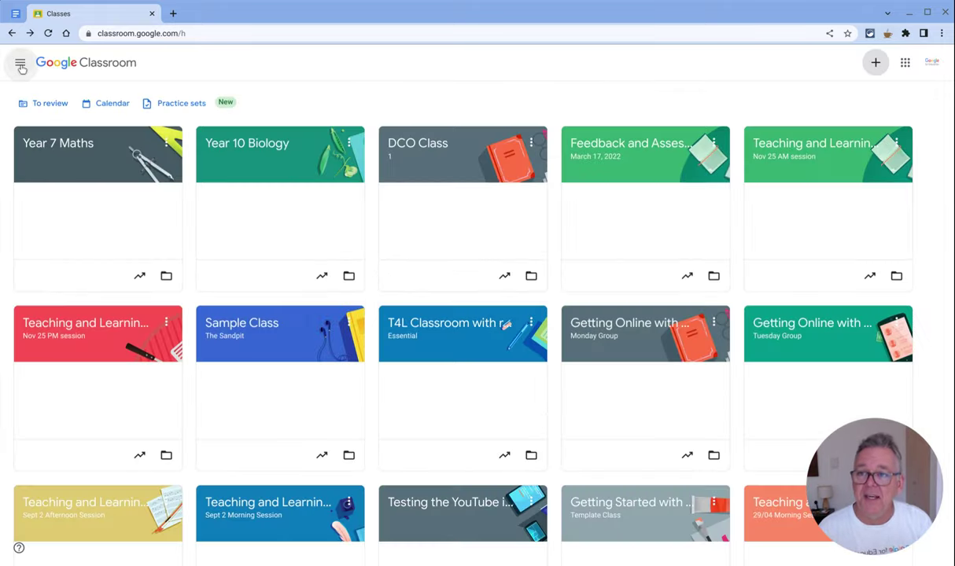
Step: Create a new class named "Year 8 Maths", leaving the section, subject and room empty
left_click(876, 63)
left_click(853, 113)
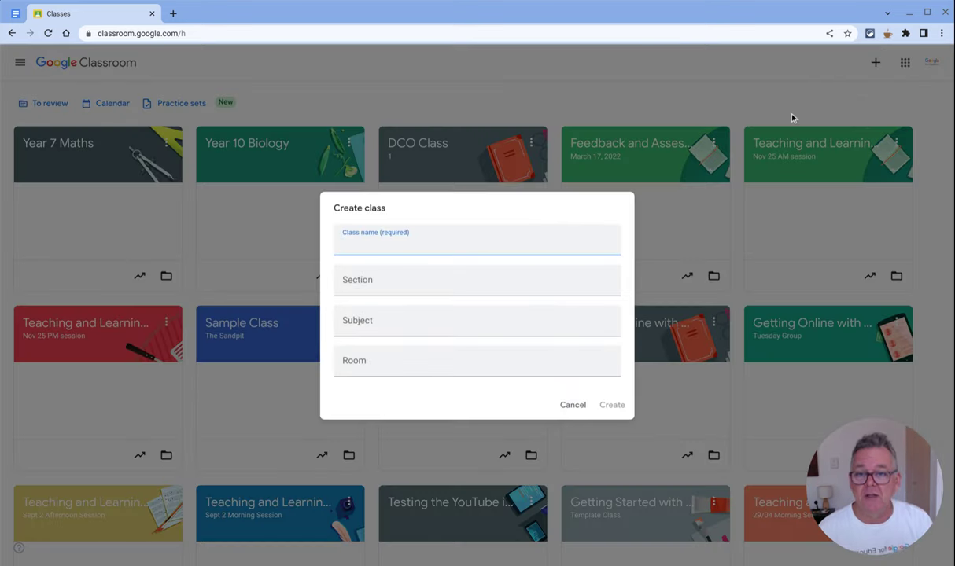
left_click(431, 243)
type("Y")
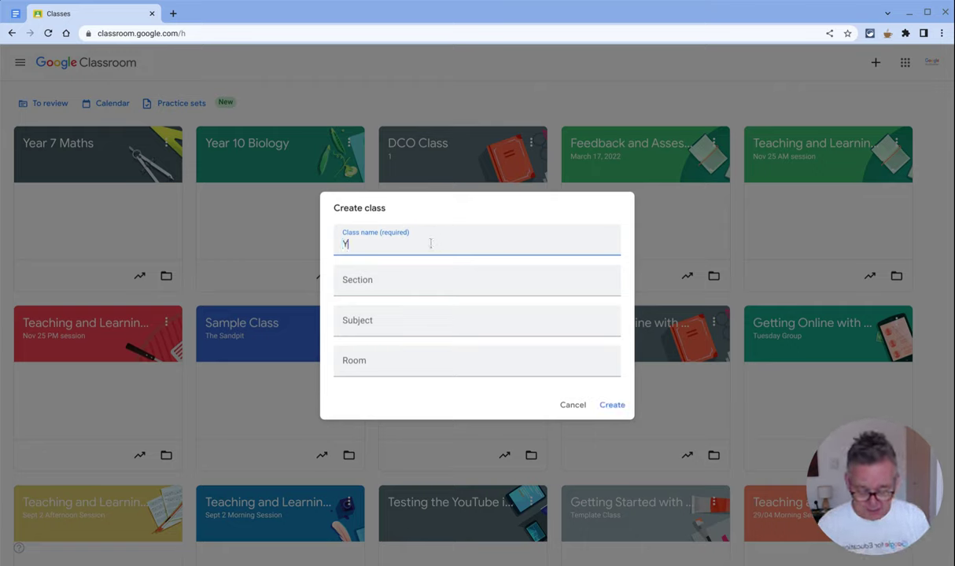
type("ear 8 Naths")
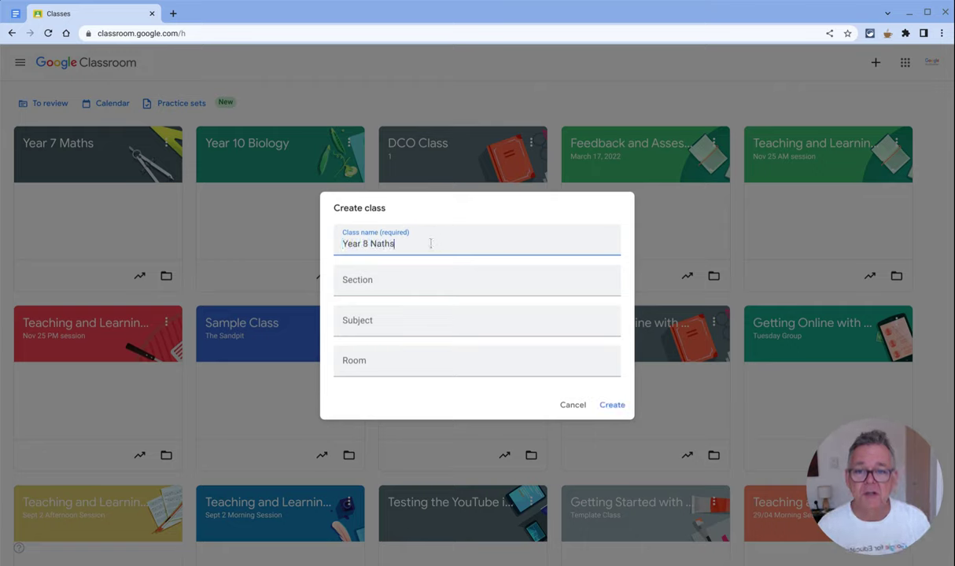
key("Left")
key("Left")
key("Left")
key("Left")
key("Left")
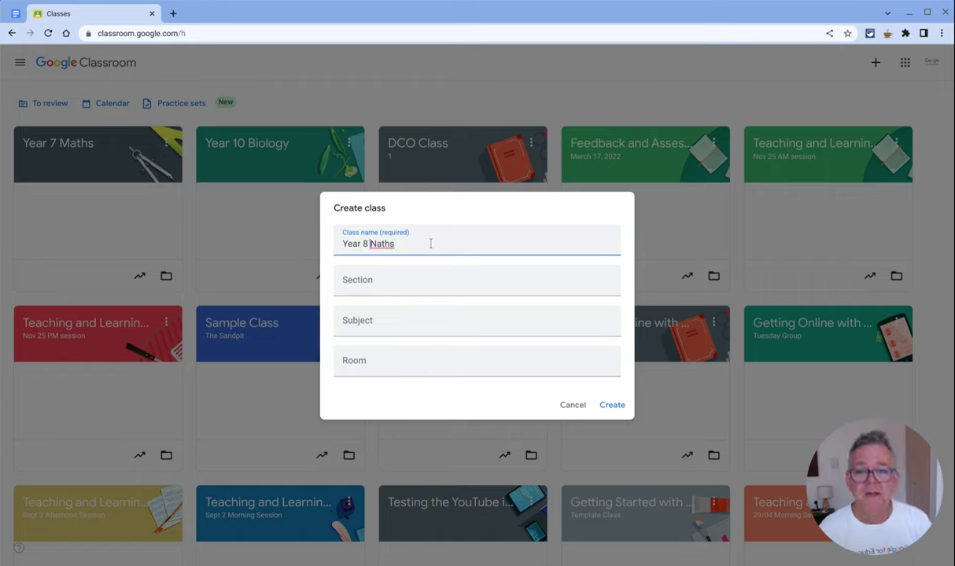
key("Delete")
type("M")
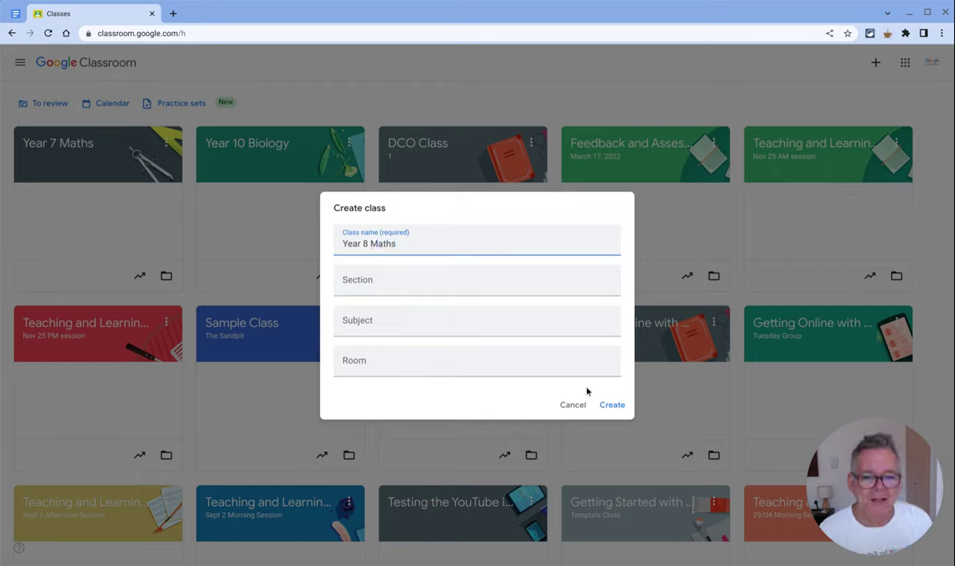
left_click(611, 405)
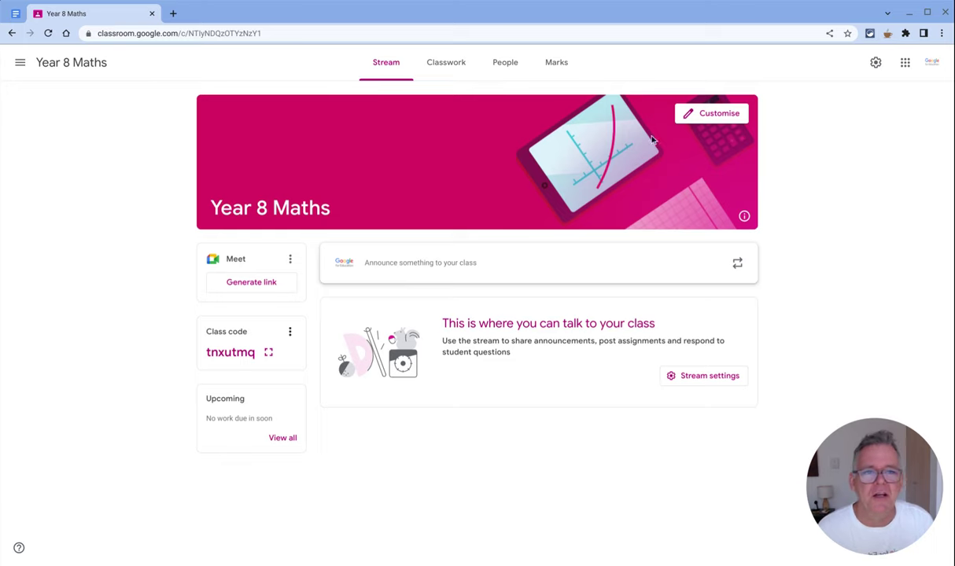
Step: Browse the Maths & Science header images in the class's appearance options and leave without changing the theme
left_click(708, 119)
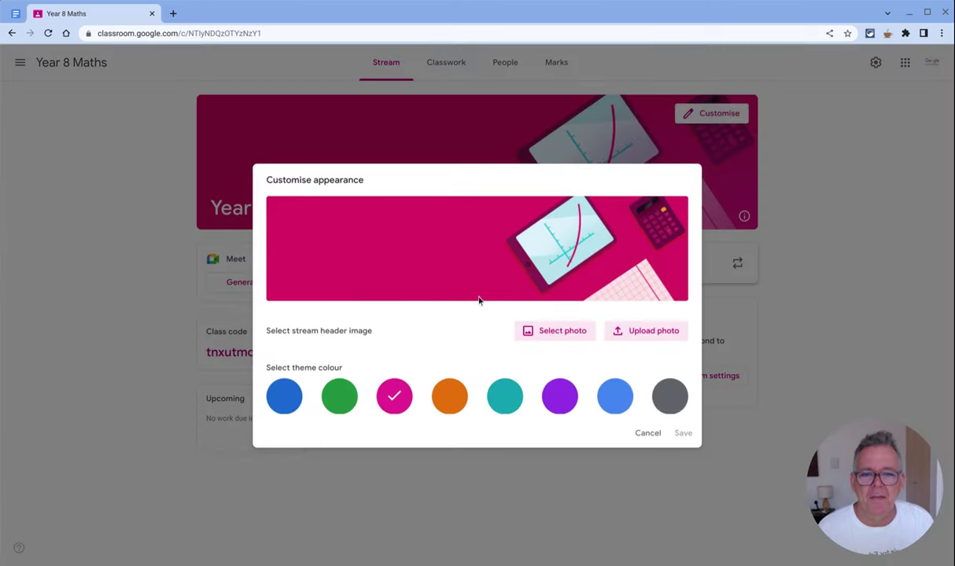
left_click(562, 331)
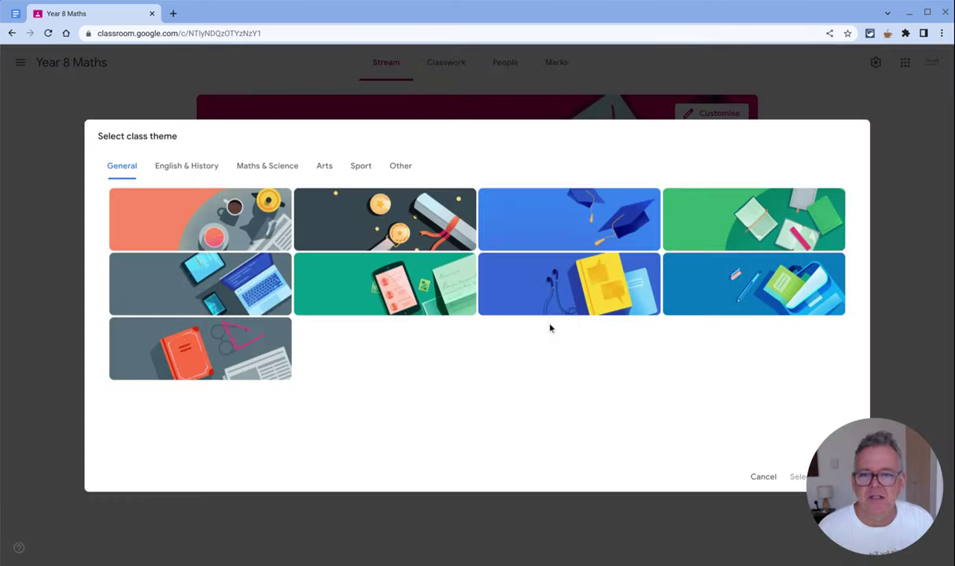
left_click(281, 170)
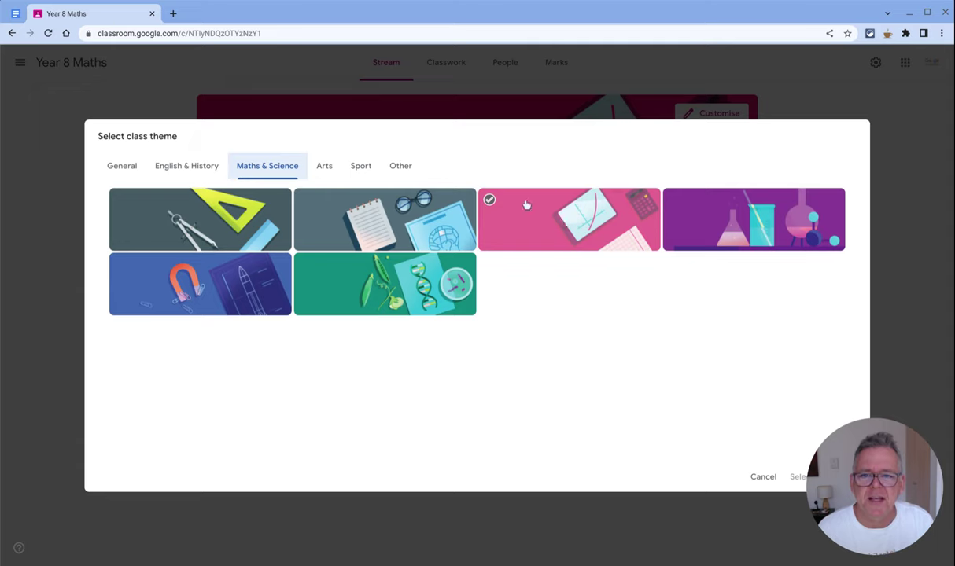
left_click(761, 478)
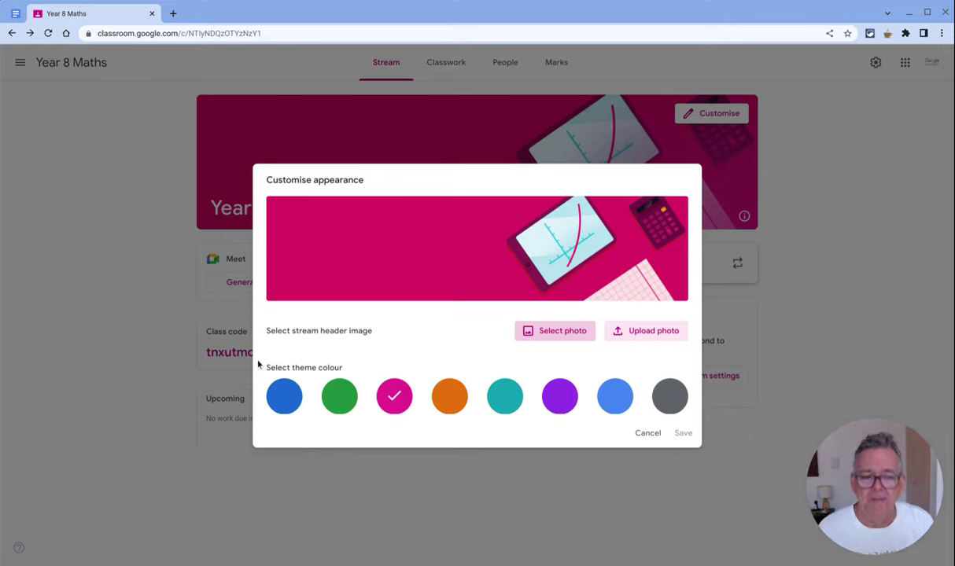
left_click(649, 434)
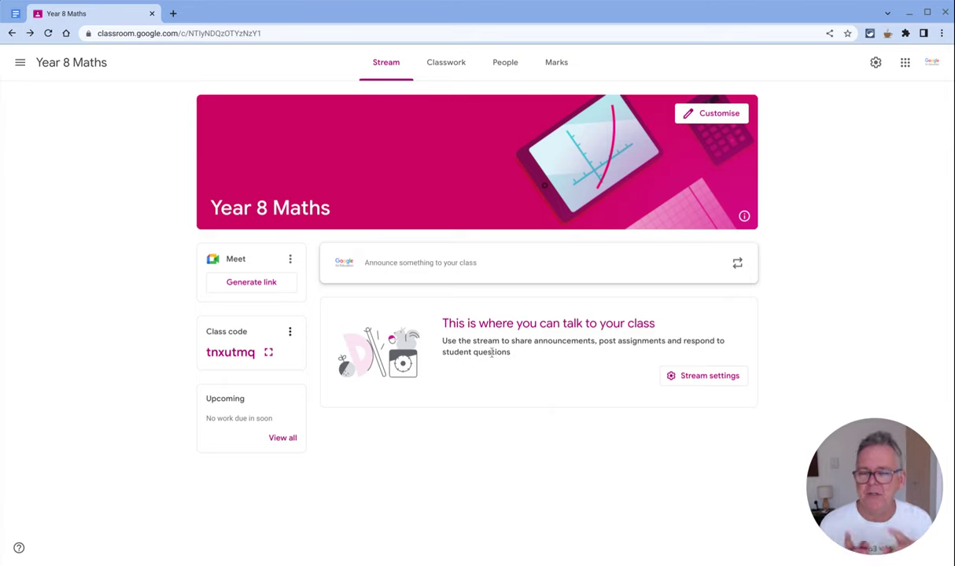
Step: Look over the class's Classwork page with its creatable item types, the People and Marks pages, and return to the Stream
left_click(448, 69)
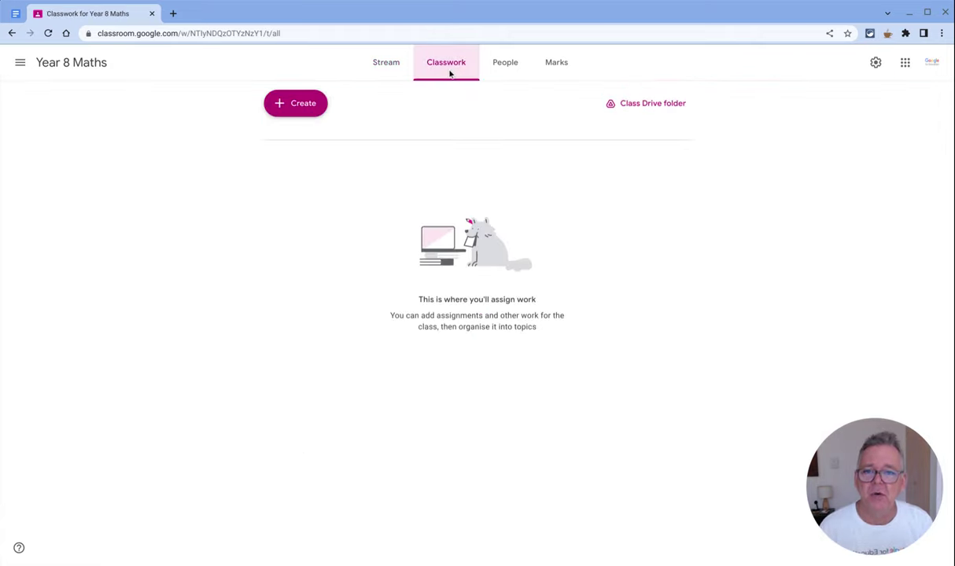
left_click(309, 112)
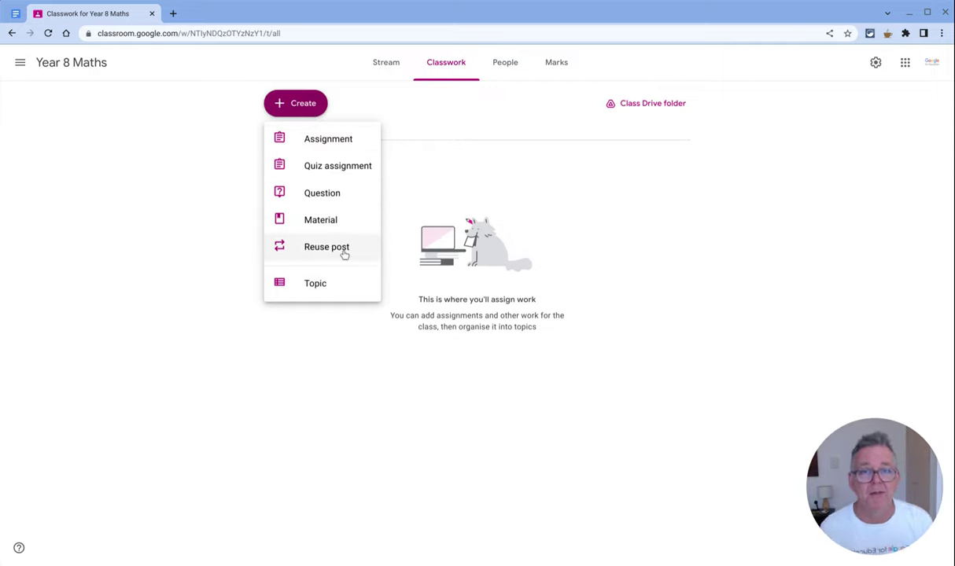
left_click(512, 70)
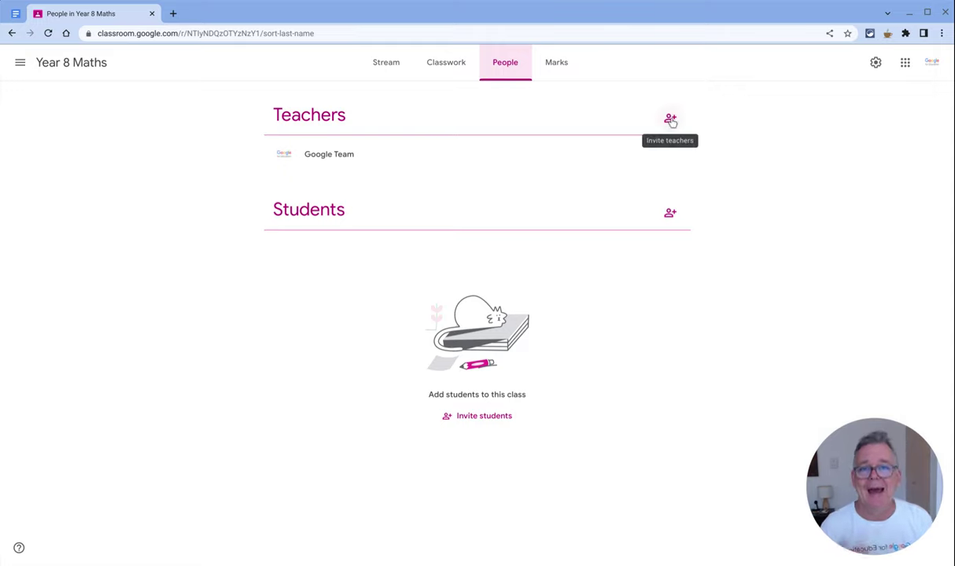
left_click(562, 70)
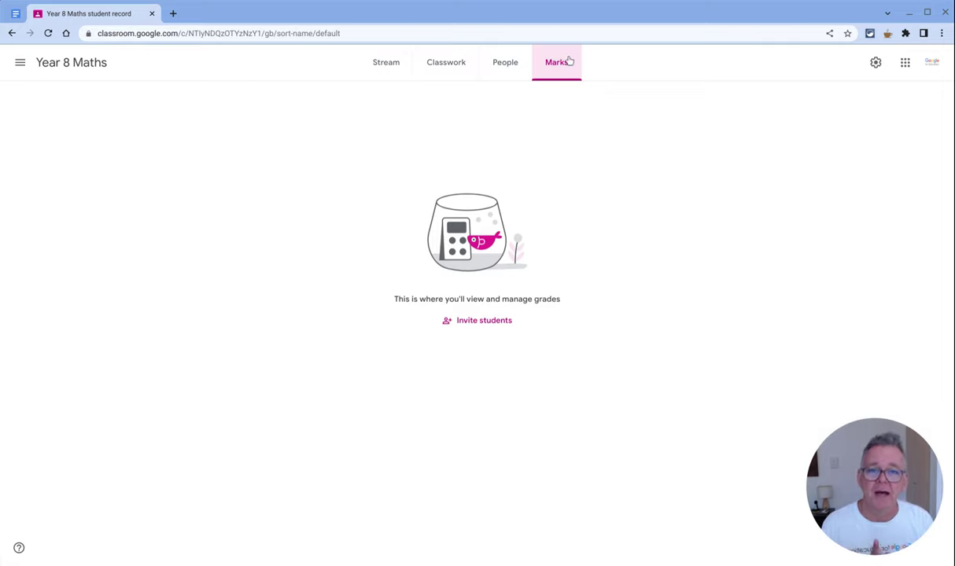
left_click(384, 61)
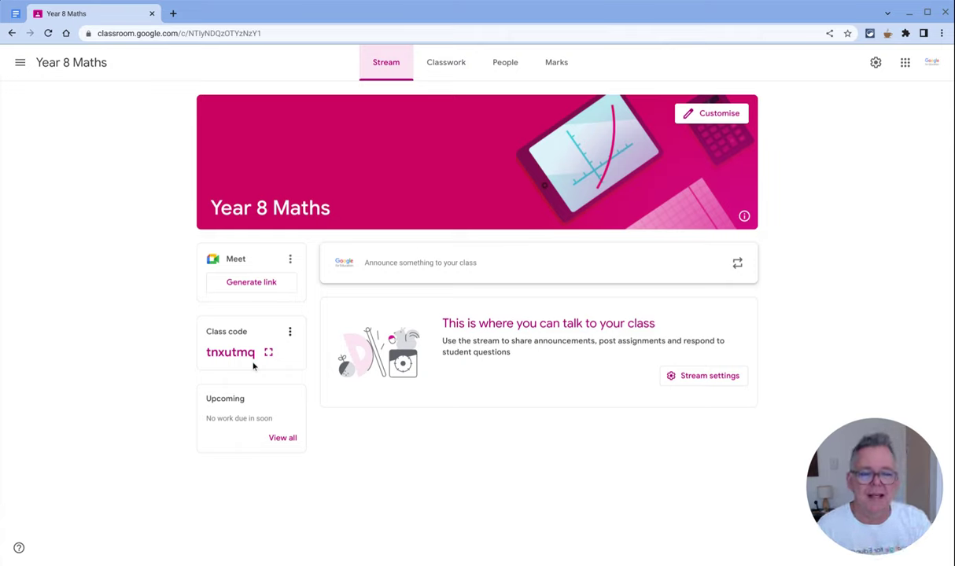
Step: In the class settings, enter "Maths" as the subject in the class details
left_click(876, 63)
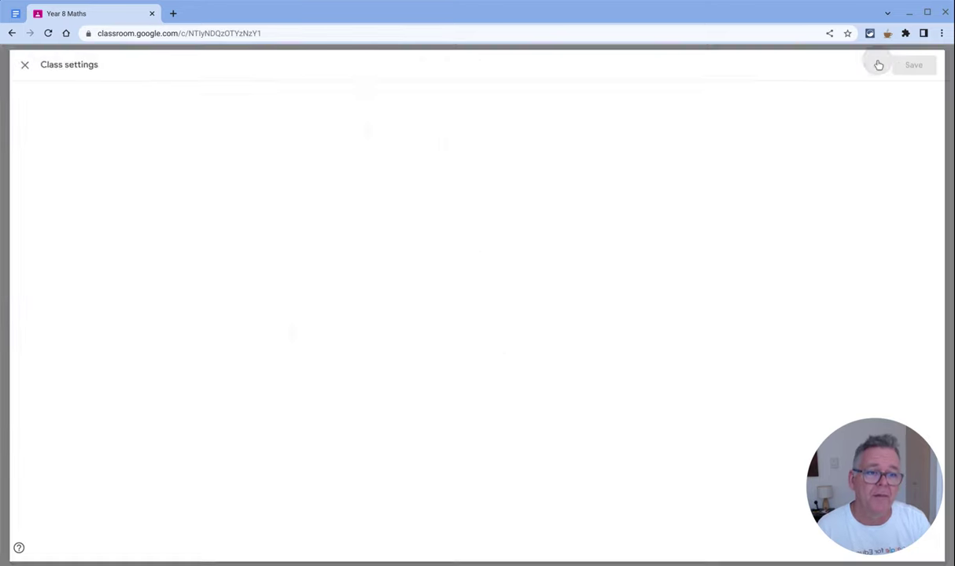
left_click(413, 192)
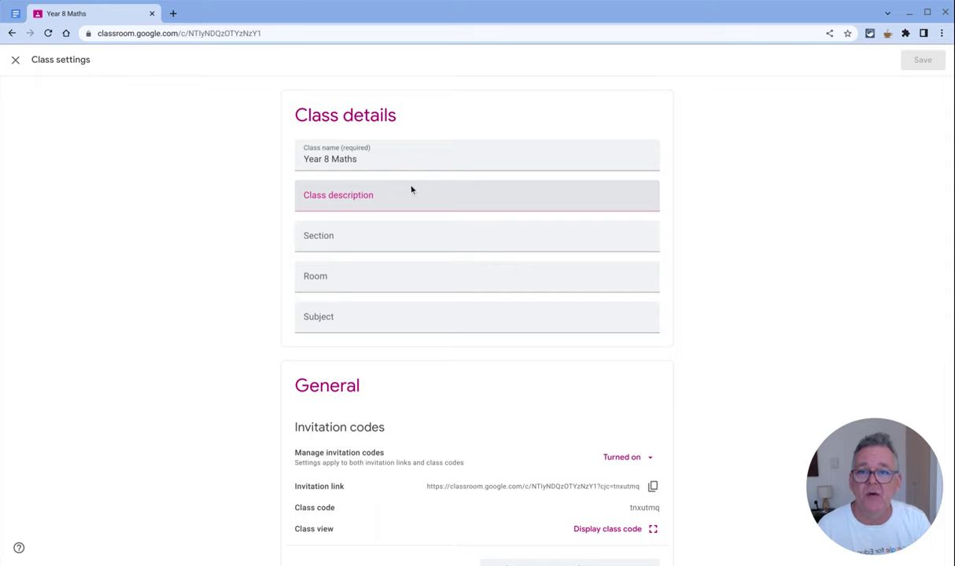
scroll(411, 189, "down", 1)
left_click(410, 188)
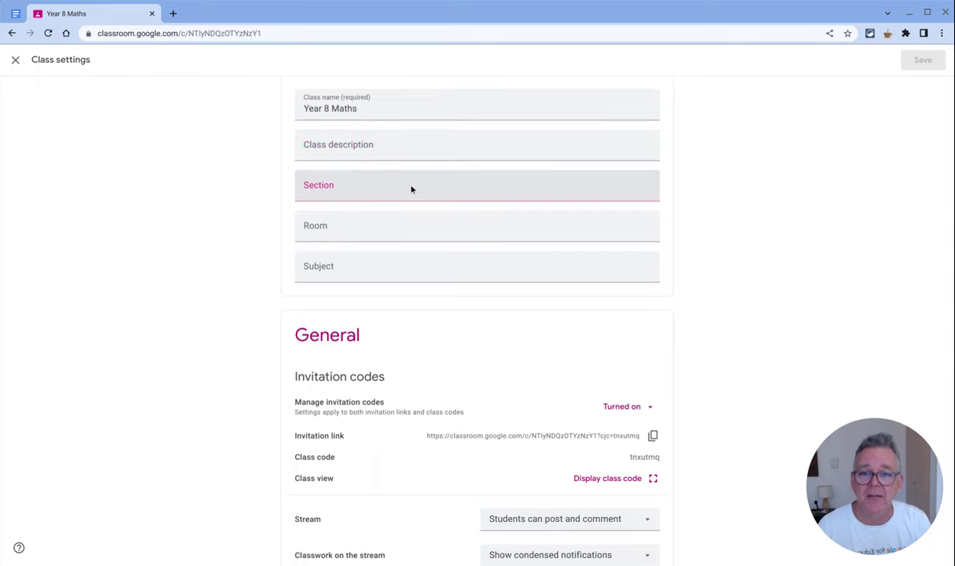
left_click(365, 119)
left_click(346, 153)
left_click(346, 225)
left_click(346, 265)
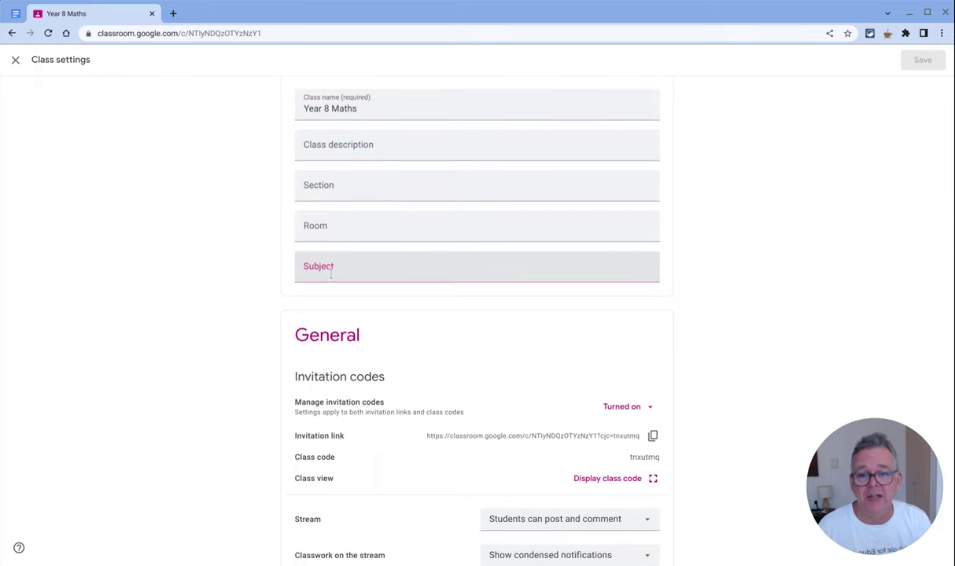
left_click(346, 174)
left_click(354, 114)
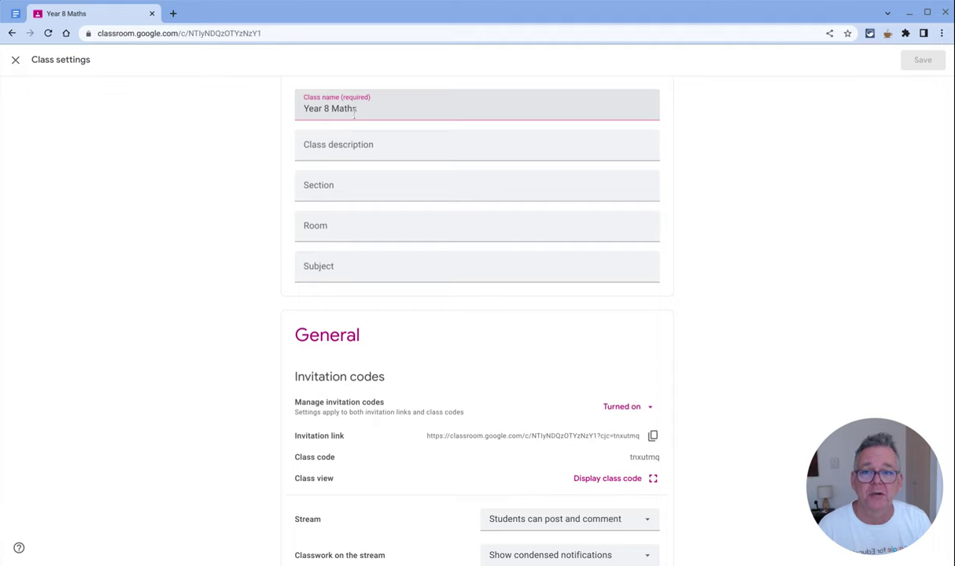
left_click(344, 267)
type("ths")
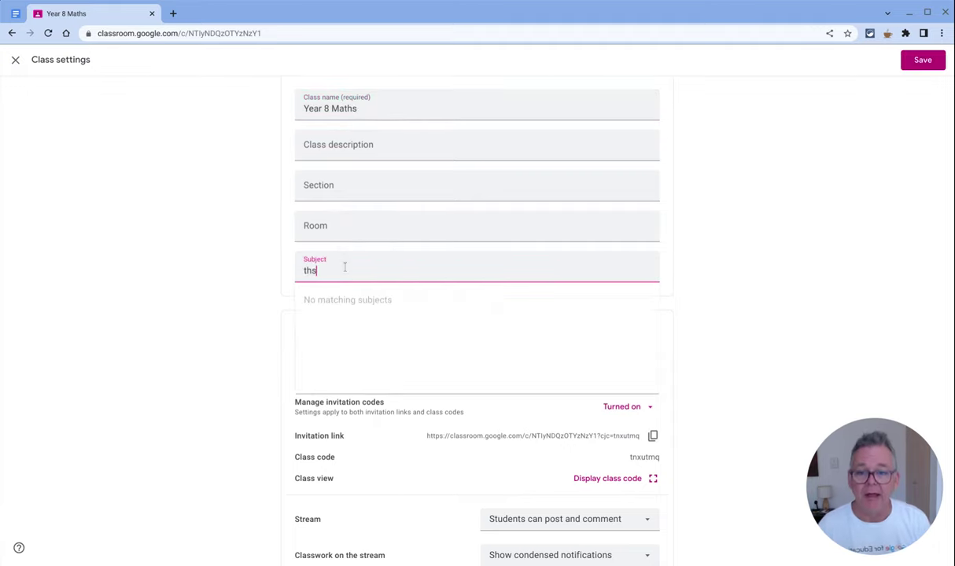
key("BackSpace")
key("BackSpace")
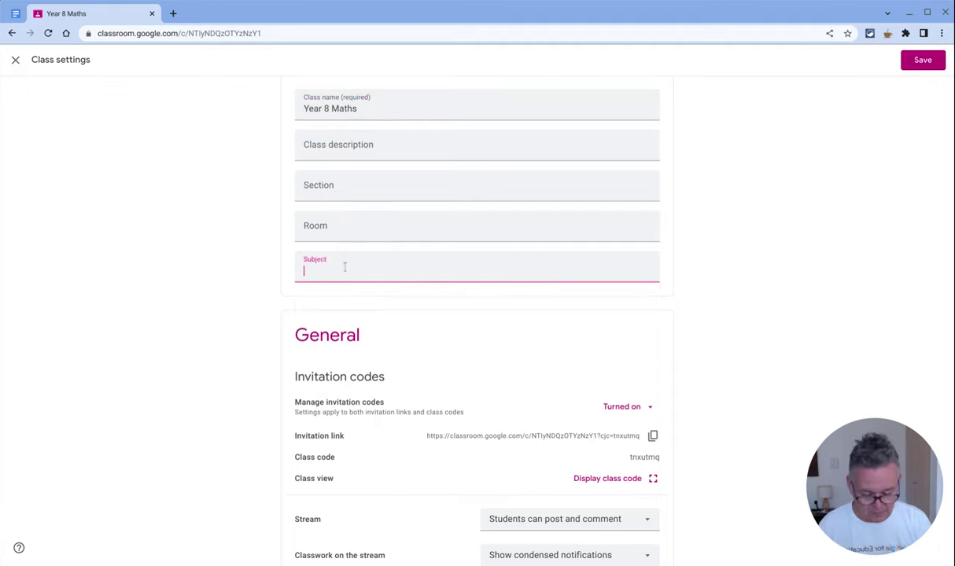
type("Maths")
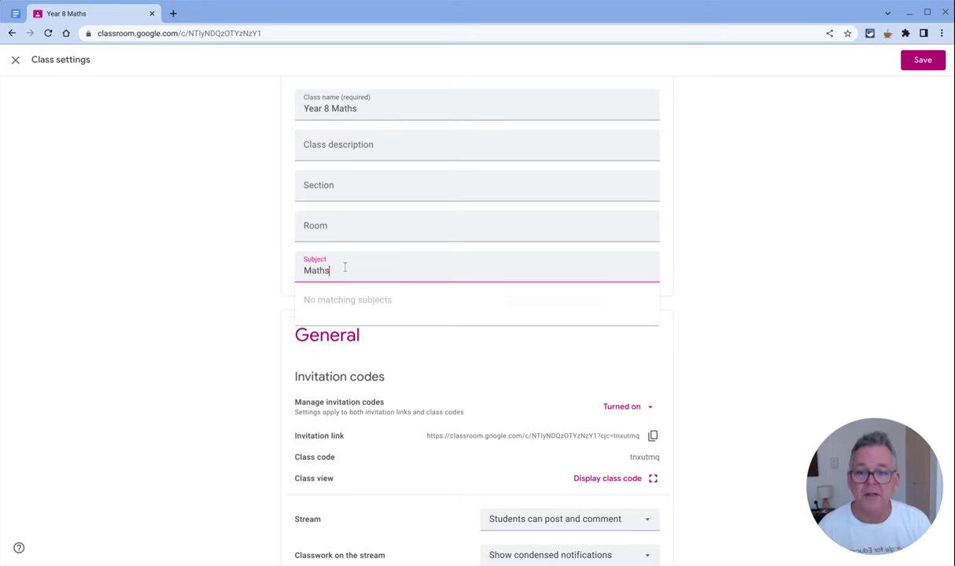
left_click(212, 307)
Step: Set the stream permission to "Students can only comment" and choose "Show condensed notifications" for classwork on the stream
scroll(342, 338, "down", 5)
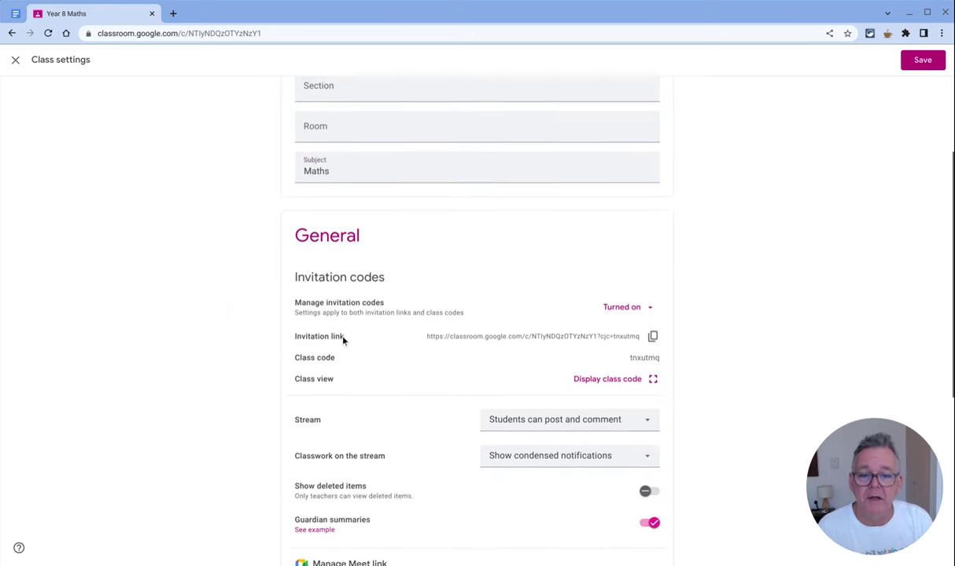
scroll(343, 340, "down", 2)
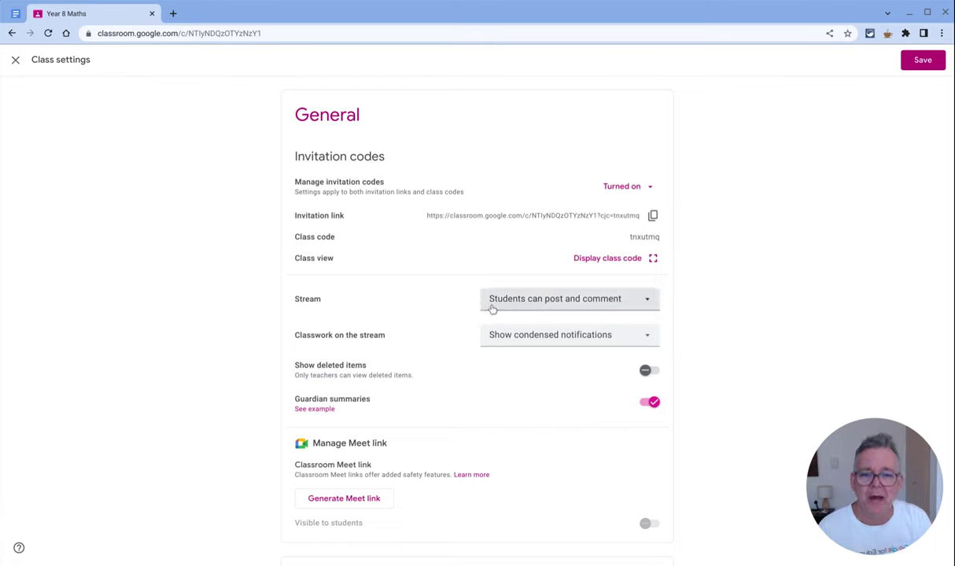
left_click(608, 301)
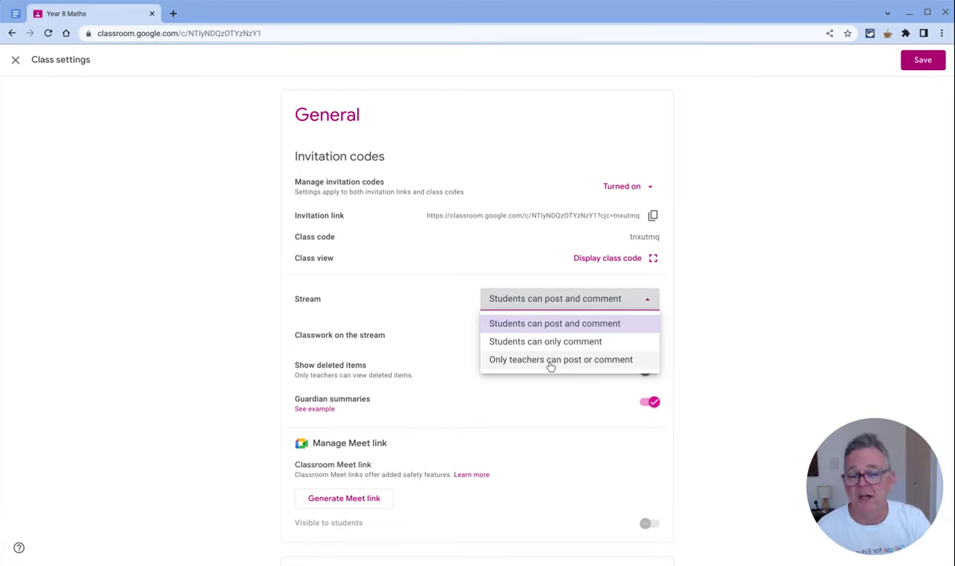
left_click(549, 347)
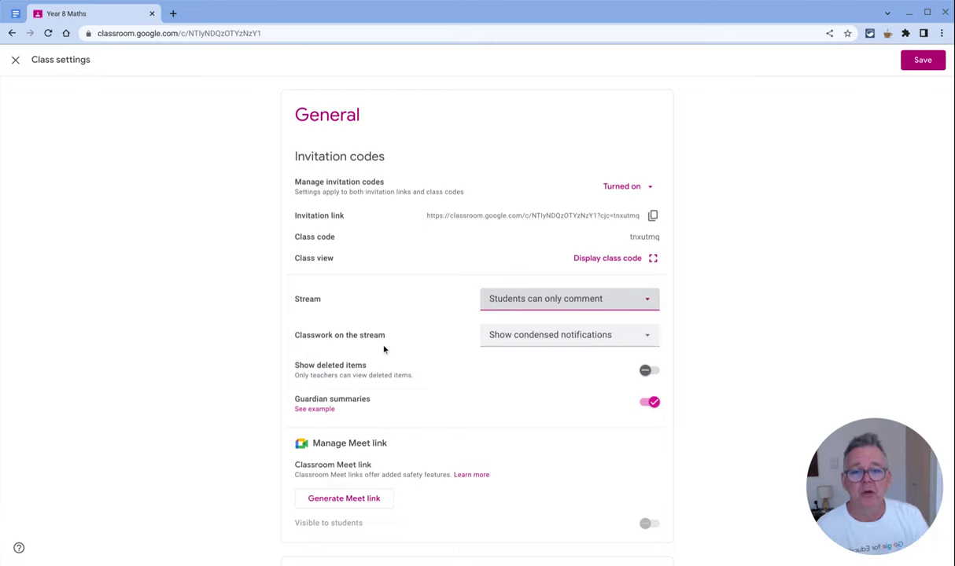
left_click(493, 338)
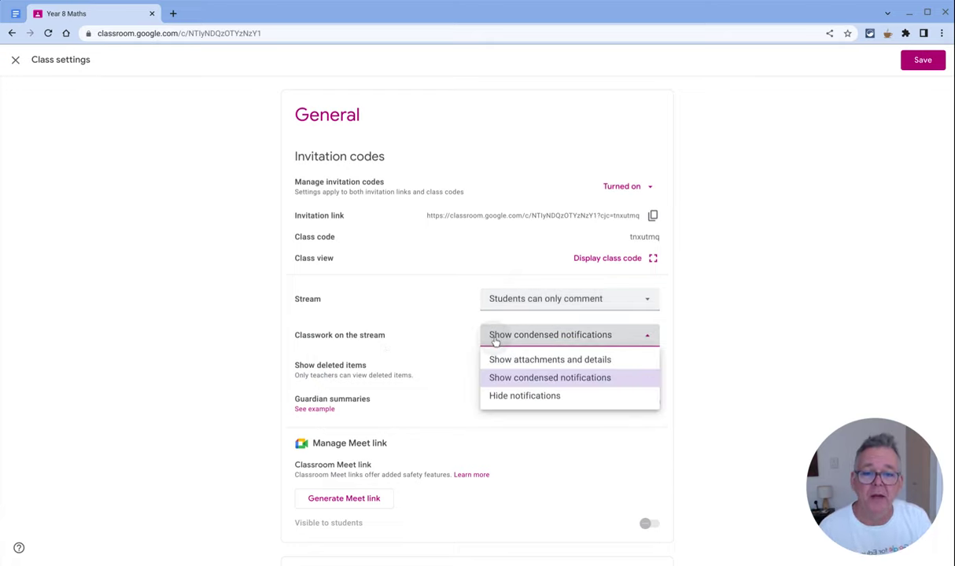
left_click(509, 382)
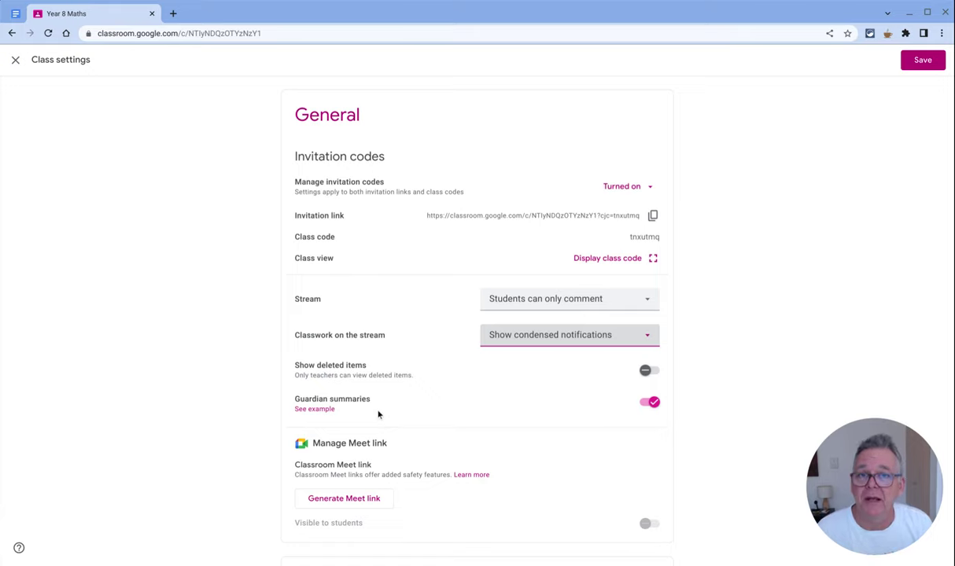
Step: Review the Meet link and marking sections of the class settings, including the overall mark calculation options
scroll(376, 420, "down", 3)
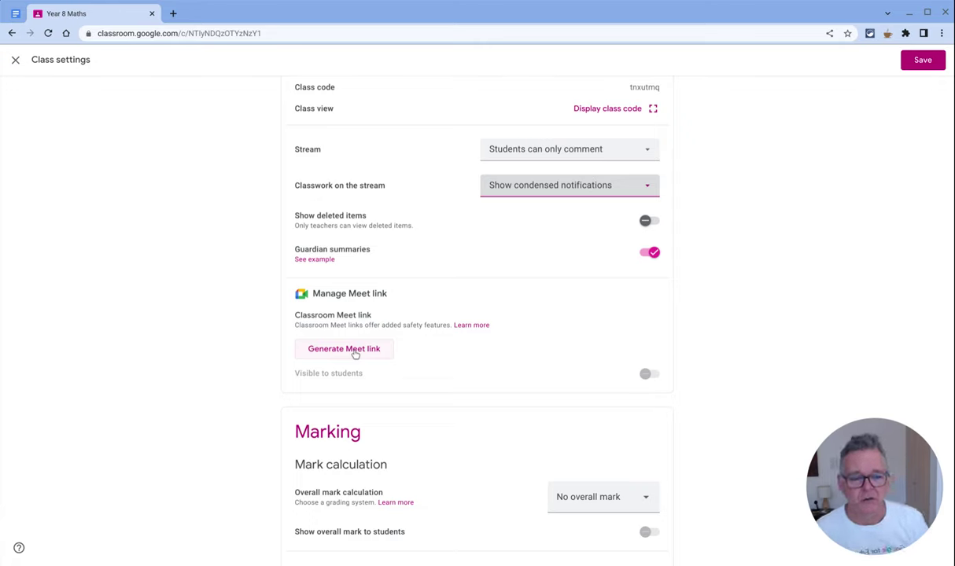
scroll(393, 354, "down", 2)
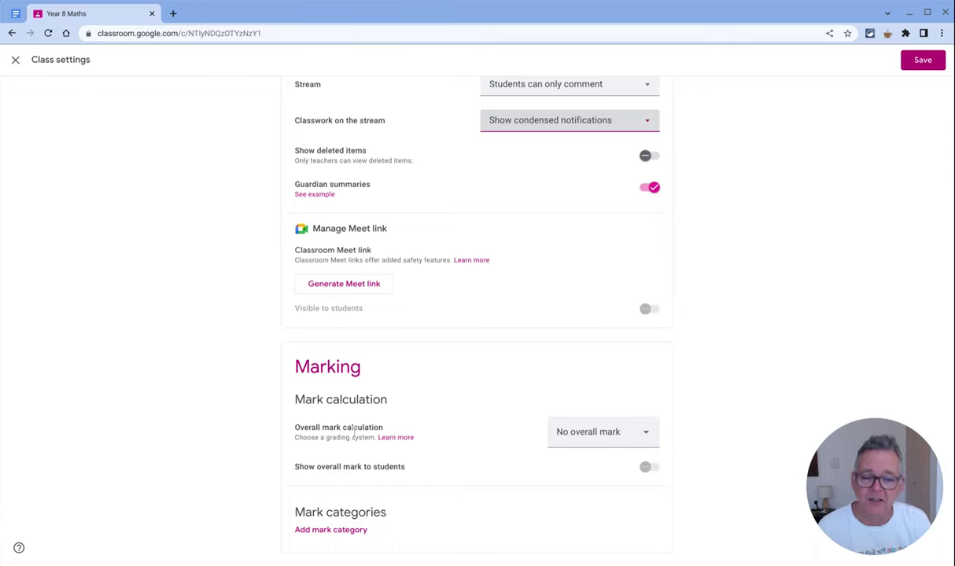
left_click(598, 439)
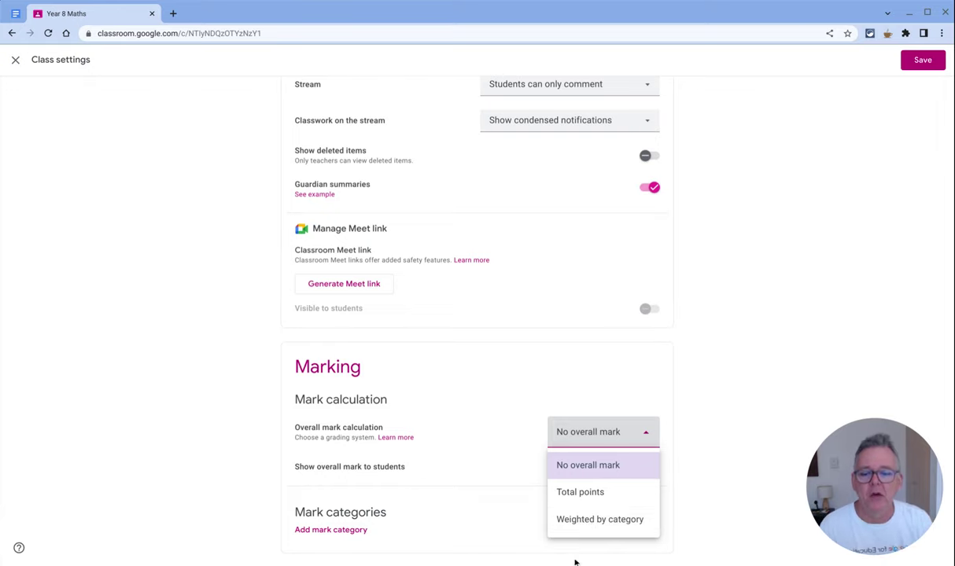
left_click(433, 546)
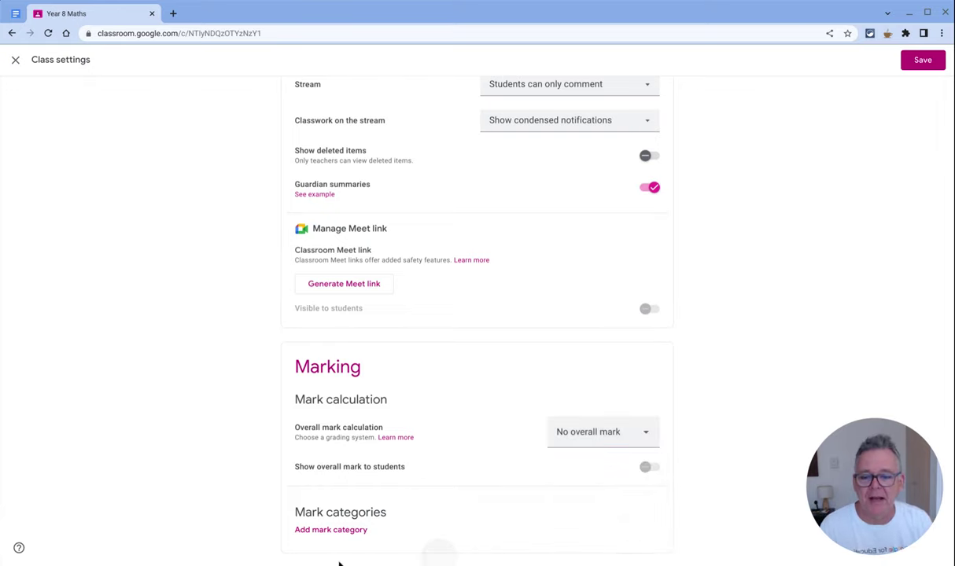
Step: Add a mark category named "Classwork" with 50 default points, and remove it again
left_click(319, 530)
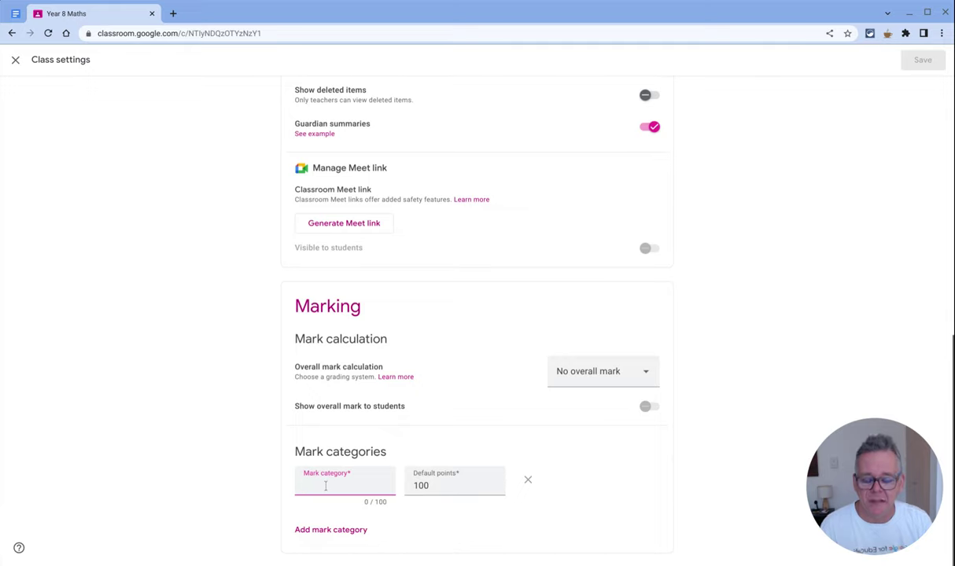
type("Classwork")
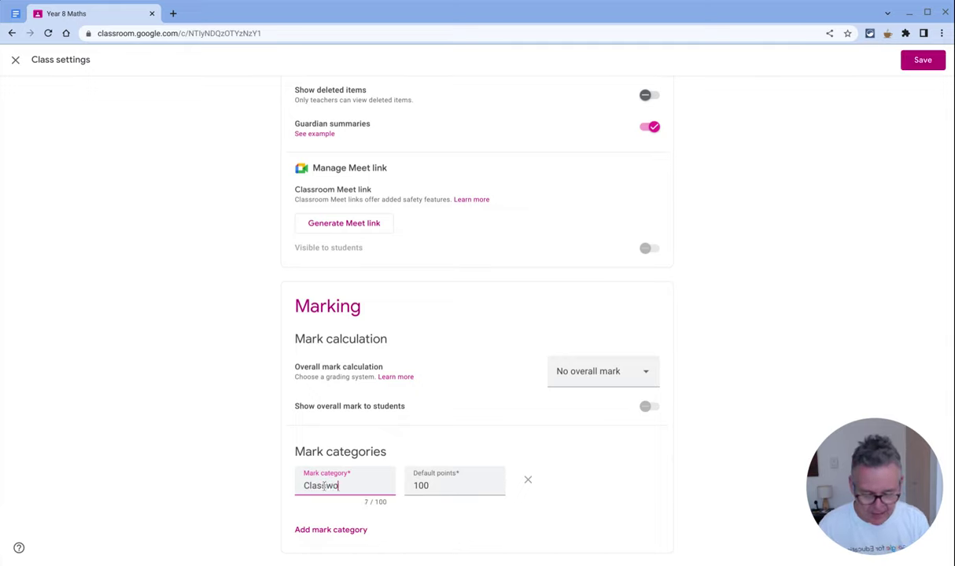
left_click(415, 486)
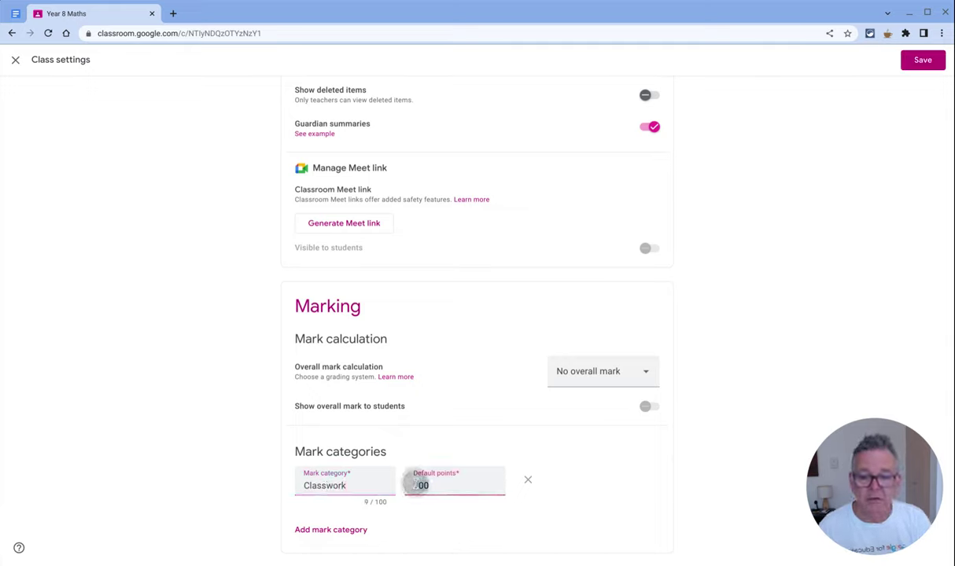
double_click(420, 486)
type("5")
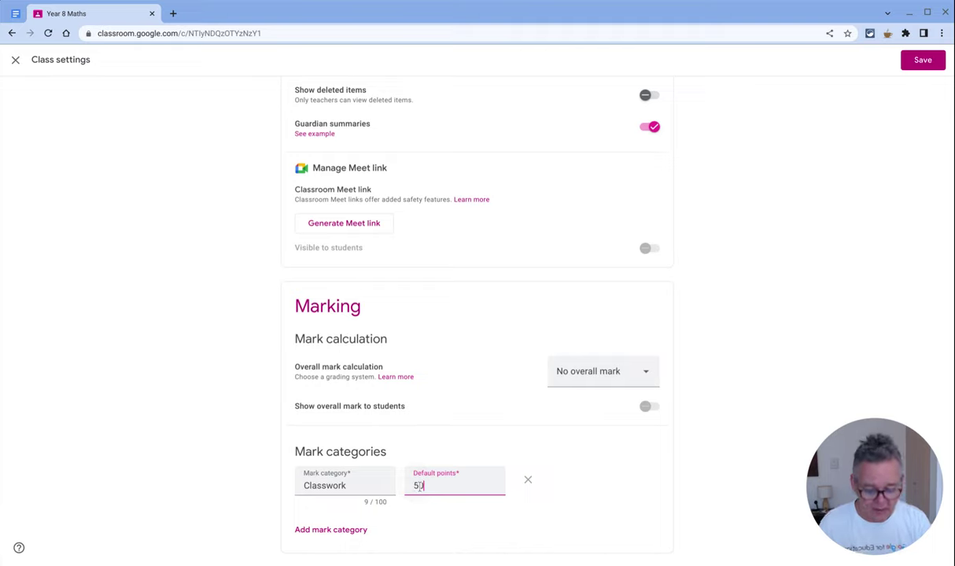
type("0")
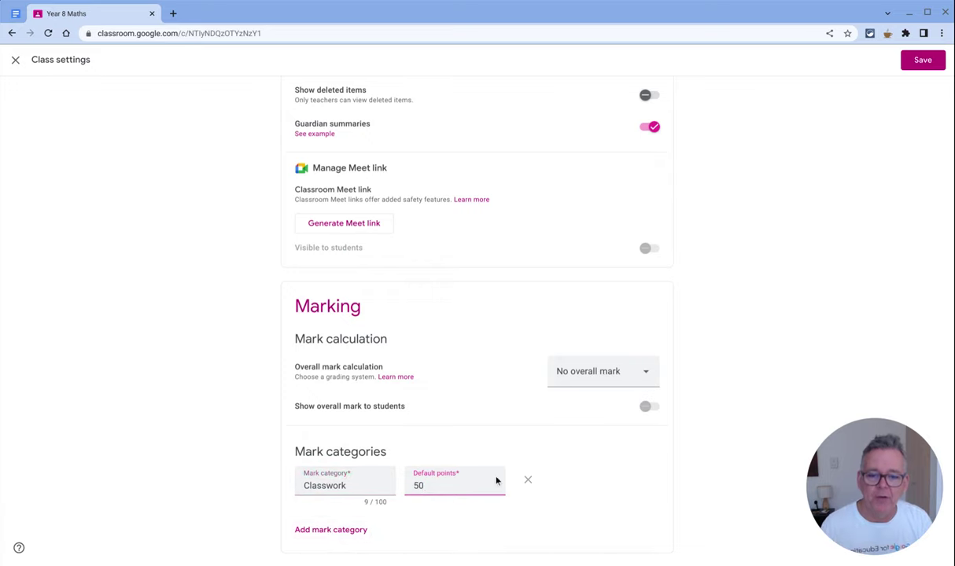
left_click(529, 482)
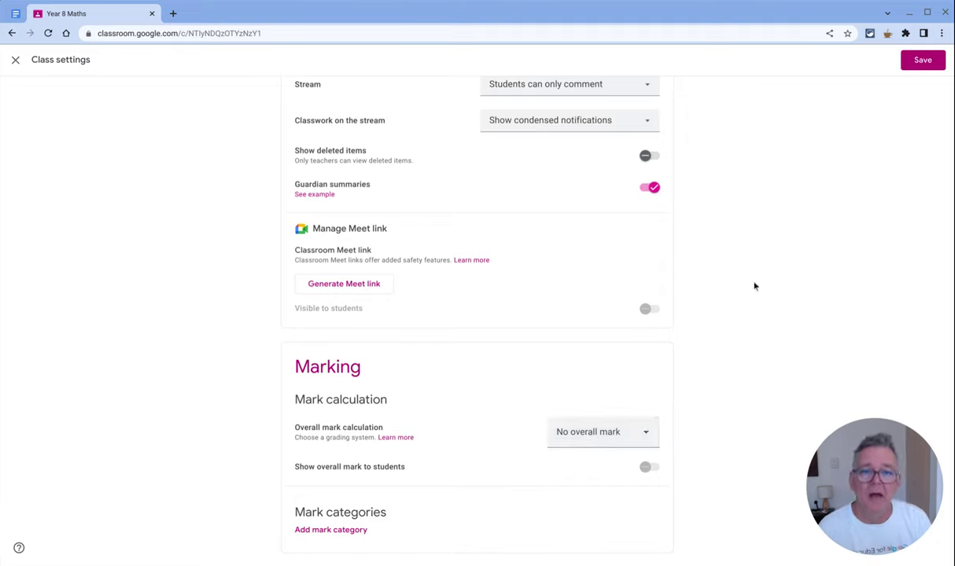
Step: Save the class settings and go to the class's Classwork page
left_click(922, 61)
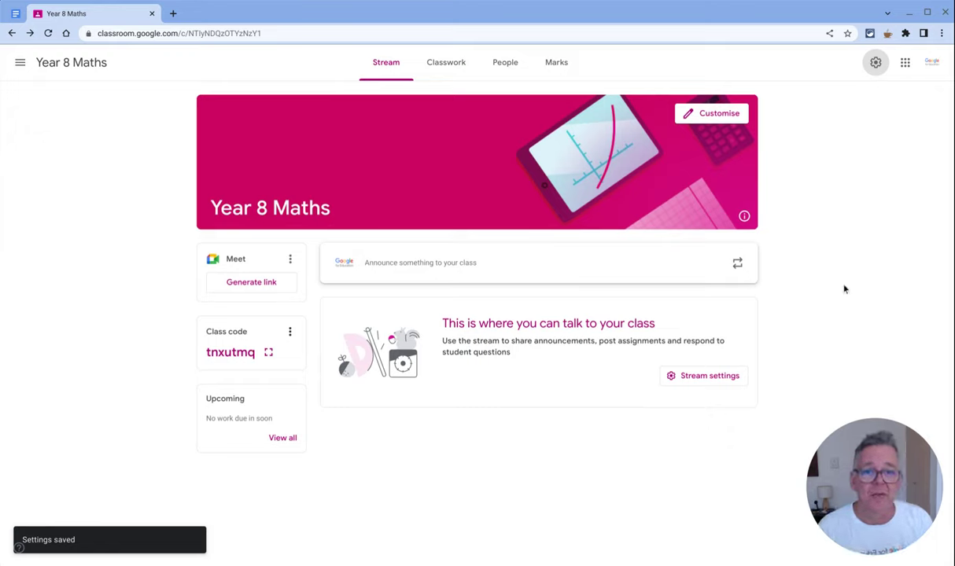
left_click(454, 62)
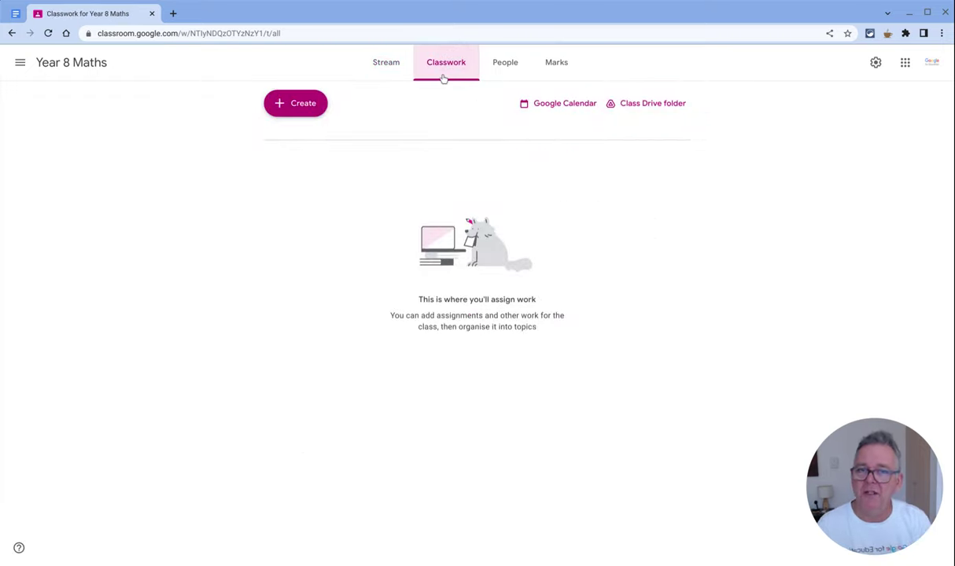
Step: Create a classwork topic named "Algebra"
left_click(307, 105)
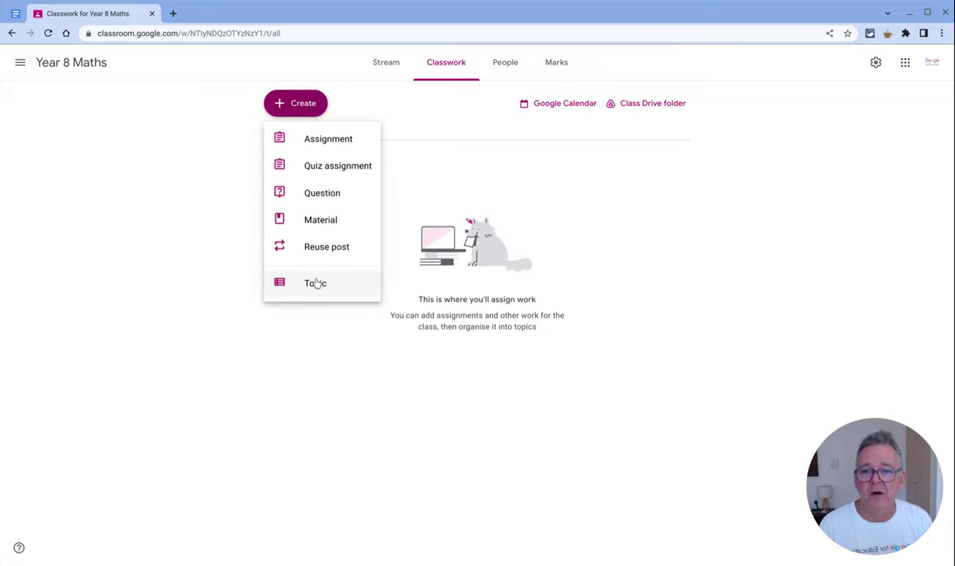
left_click(313, 289)
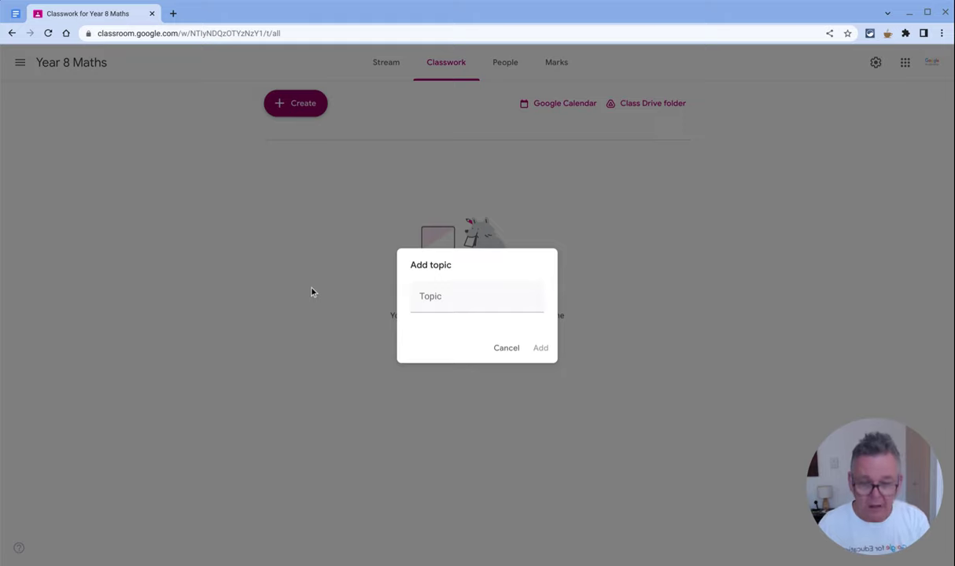
left_click(443, 295)
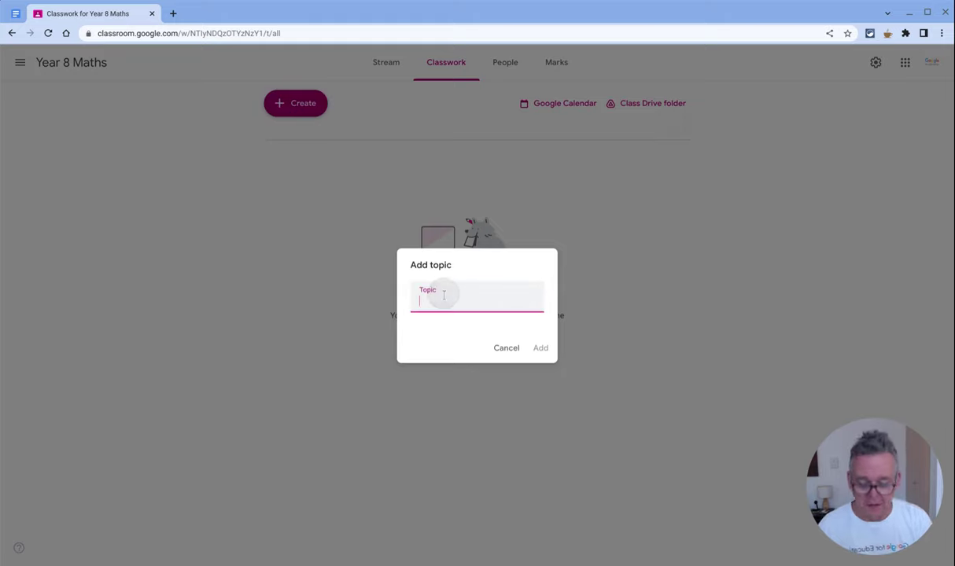
type("Algebra")
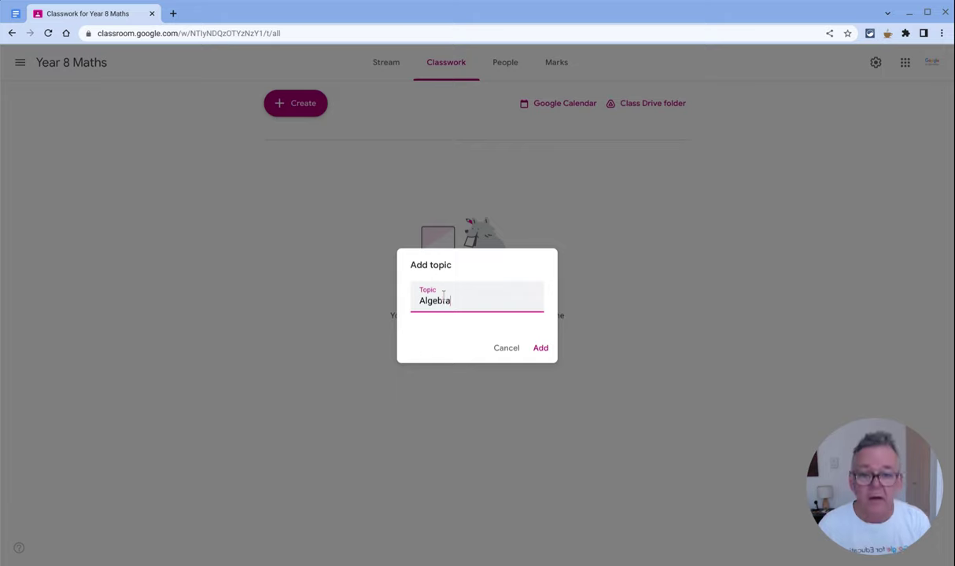
left_click(546, 355)
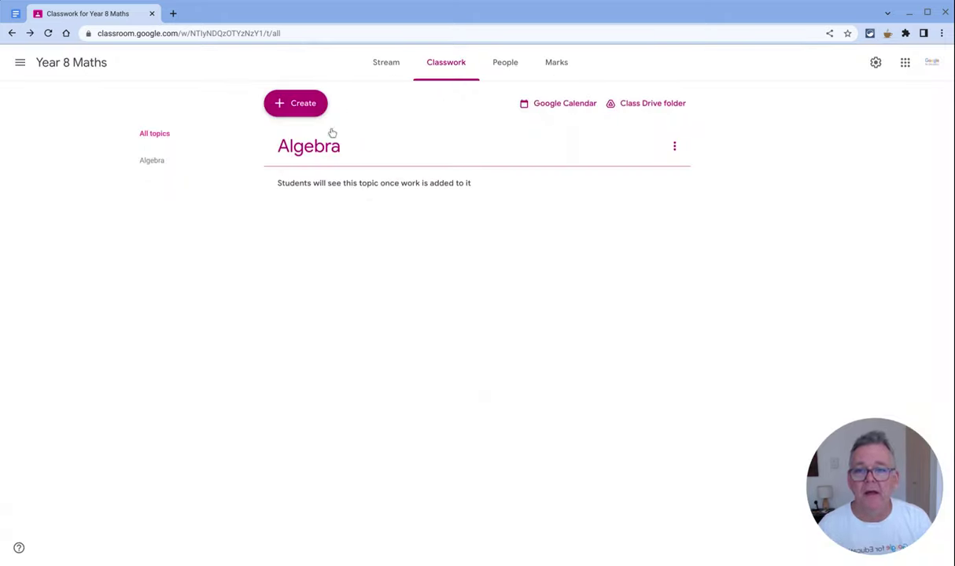
Step: Create a second classwork topic named "Numbers" and move it below the Algebra topic
left_click(304, 105)
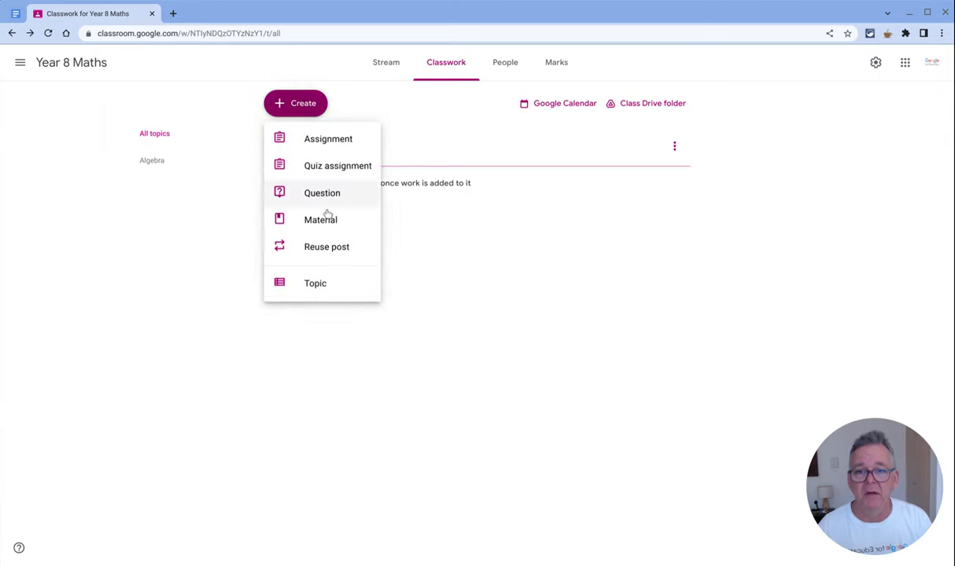
left_click(320, 292)
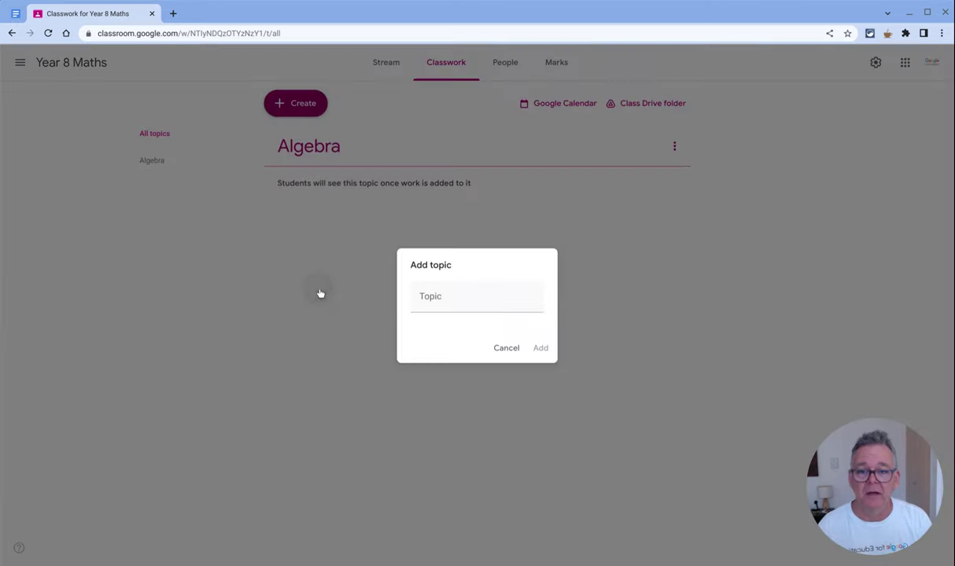
left_click(425, 296)
type("Nu")
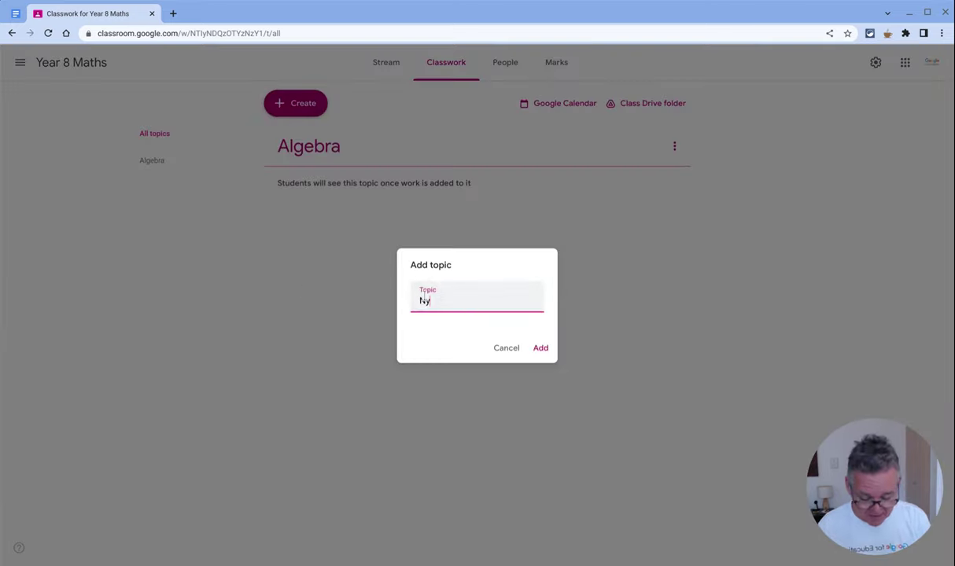
type("mbers")
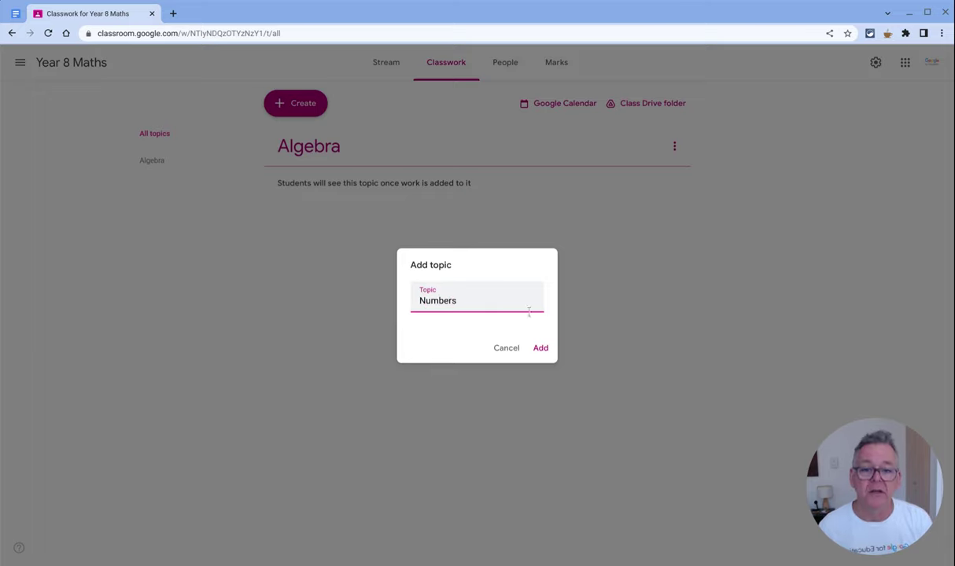
left_click(540, 349)
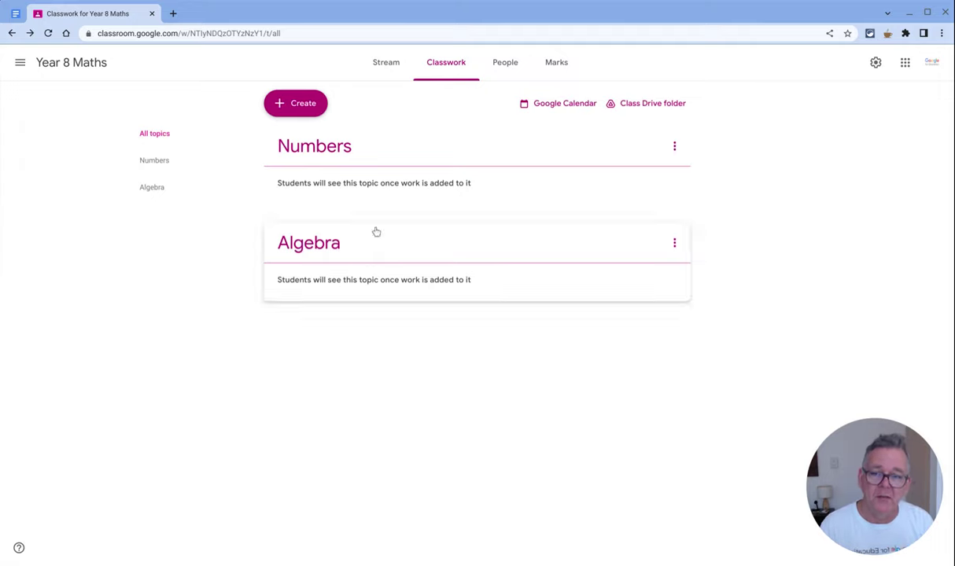
left_click_drag(384, 146, 386, 266)
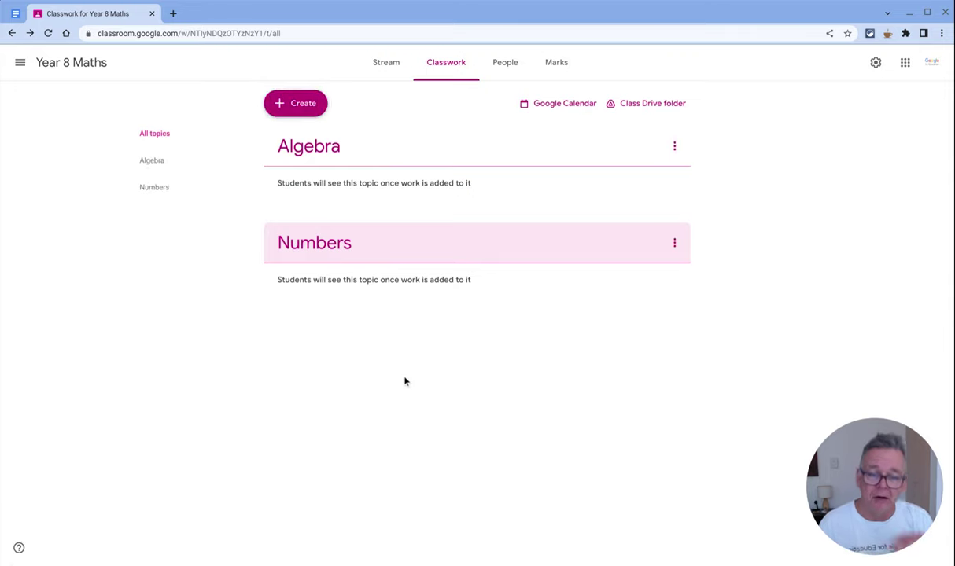